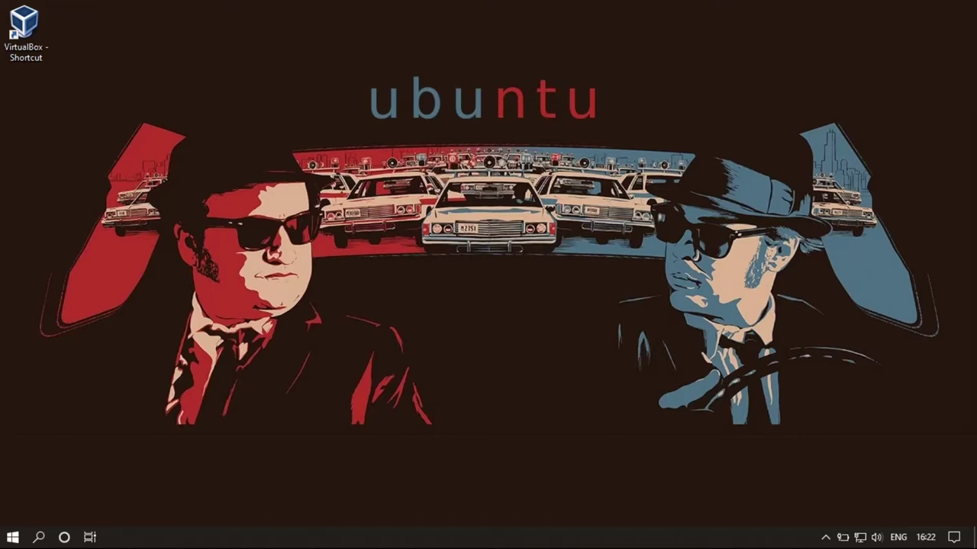
- Open VirtualBox and start the Ubuntu virtual machine, dismissing its mouse pointer integration notice
double_click(34, 52)
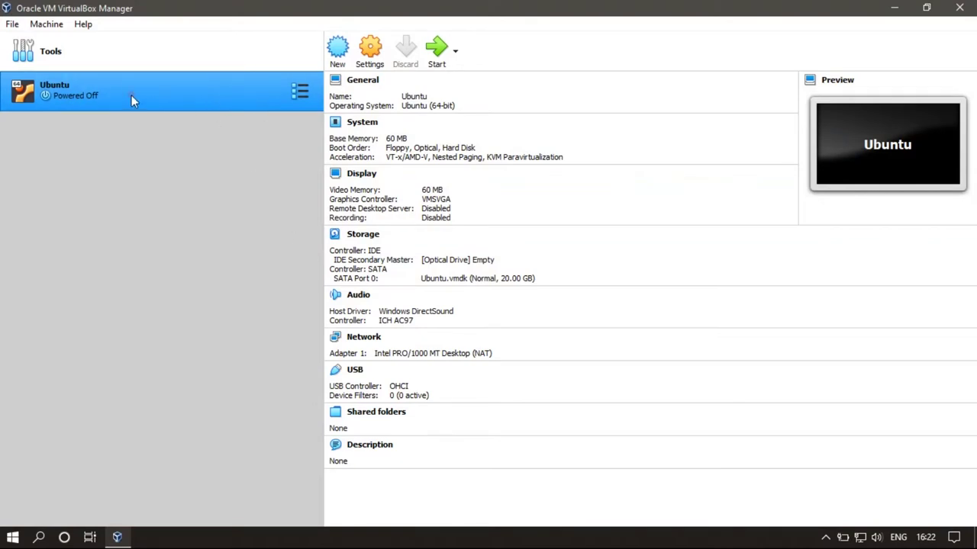
click(434, 53)
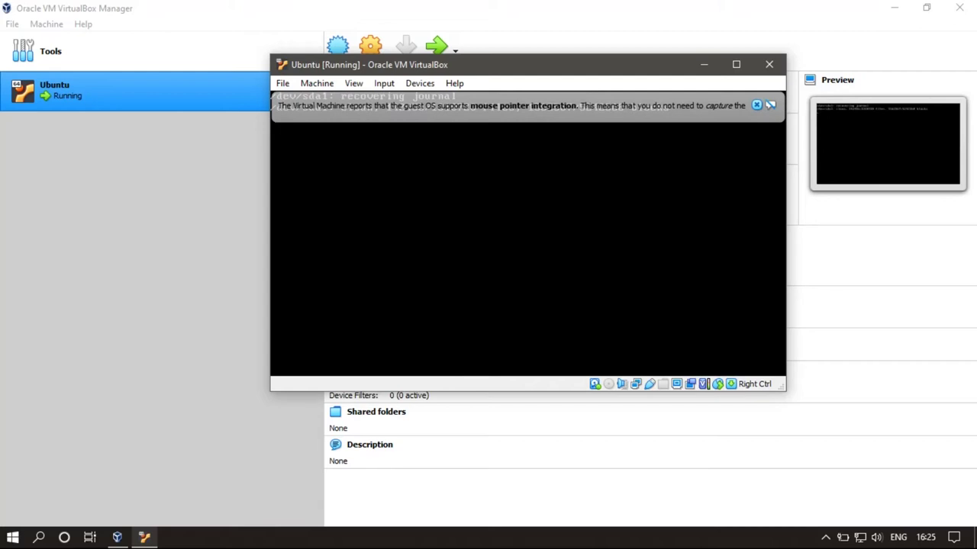
click(756, 105)
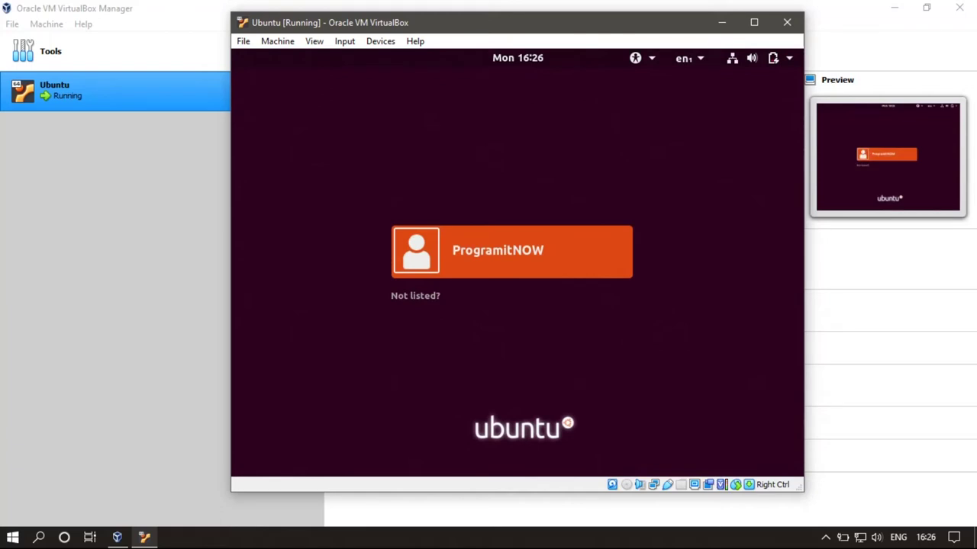
- Sign in to the listed Ubuntu account with its password and maximize the virtual machine window
click(497, 249)
text(***)
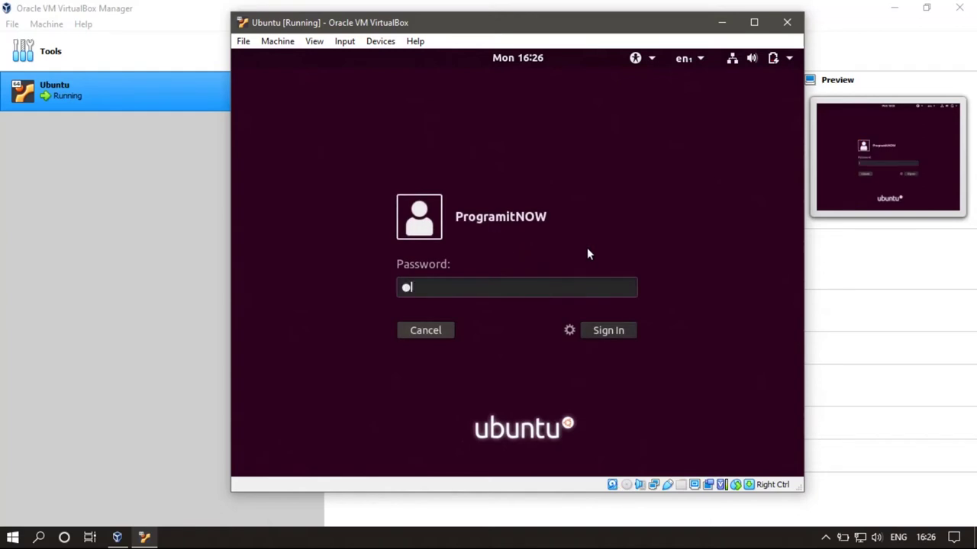
text(******)
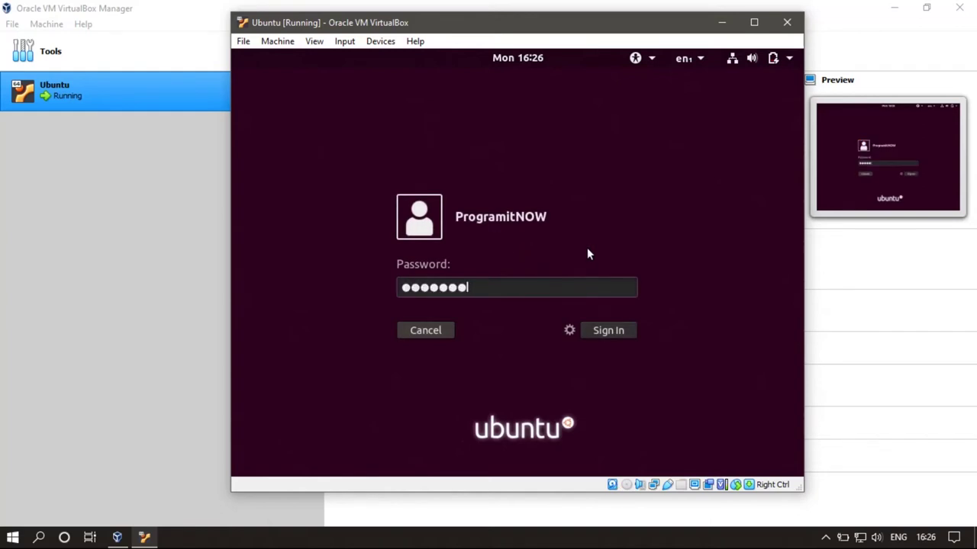
text(****)
key(Return)
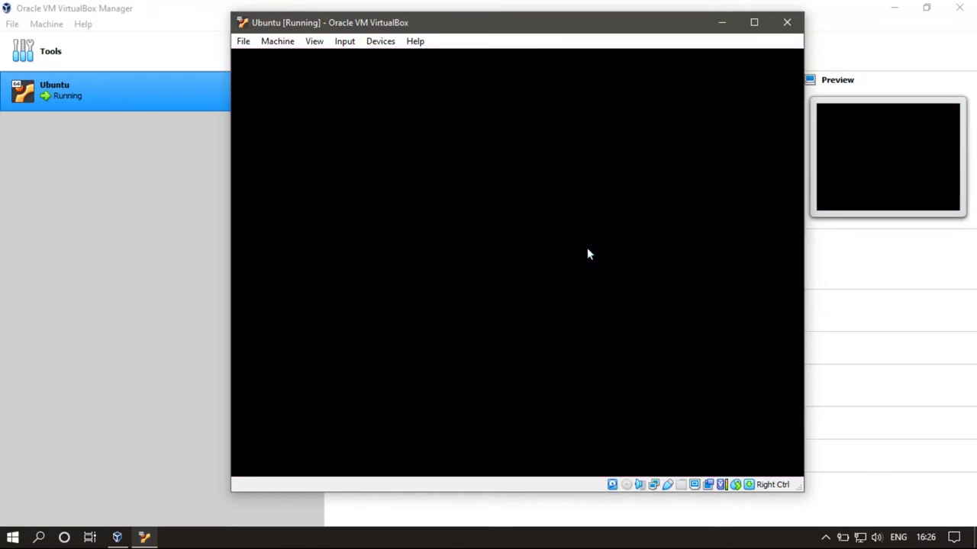
key(super+Up)
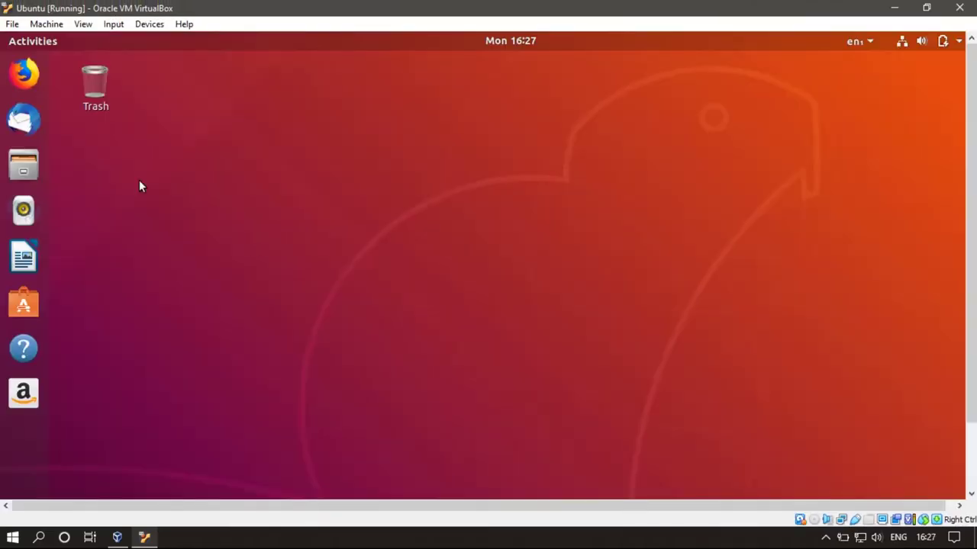
- Insert the Guest Additions CD image and run its installer, authenticating with the account password
click(147, 25)
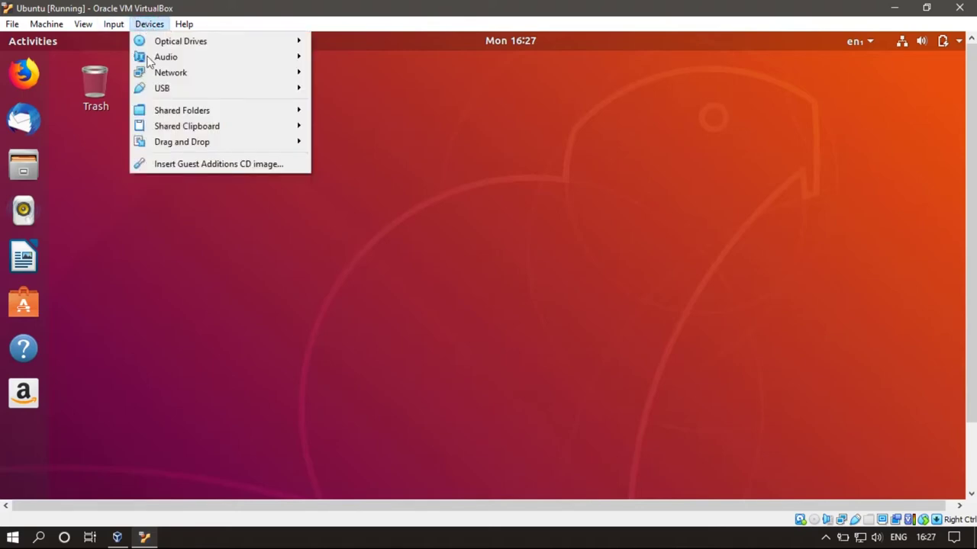
click(220, 165)
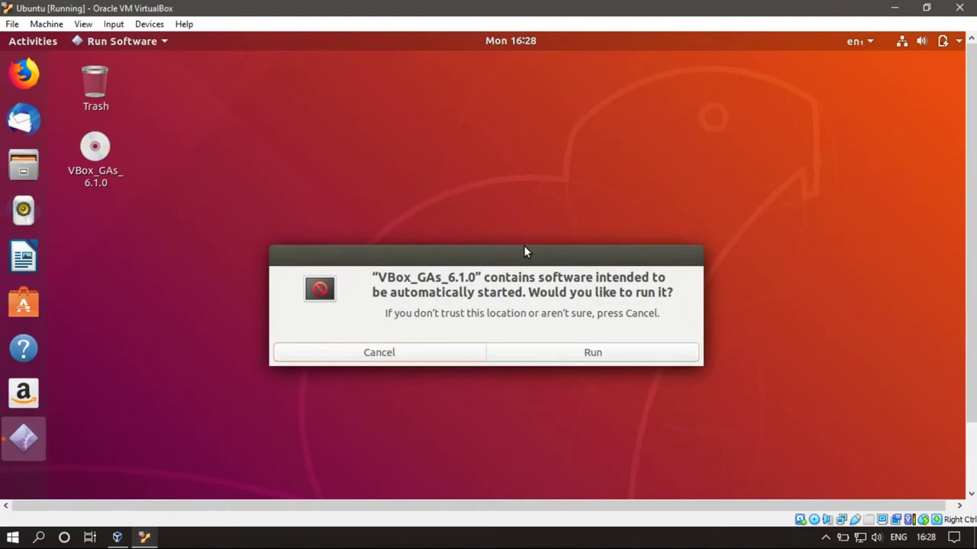
click(577, 361)
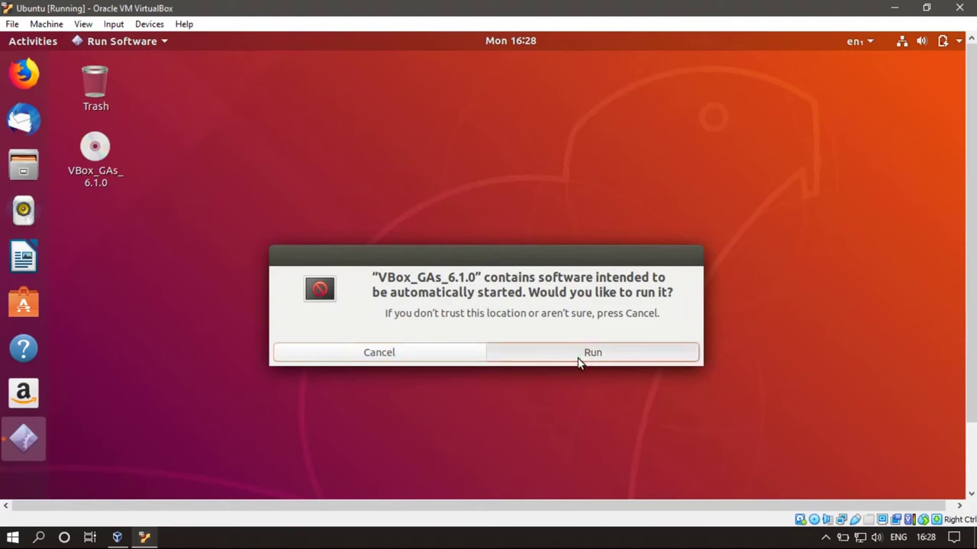
click(577, 359)
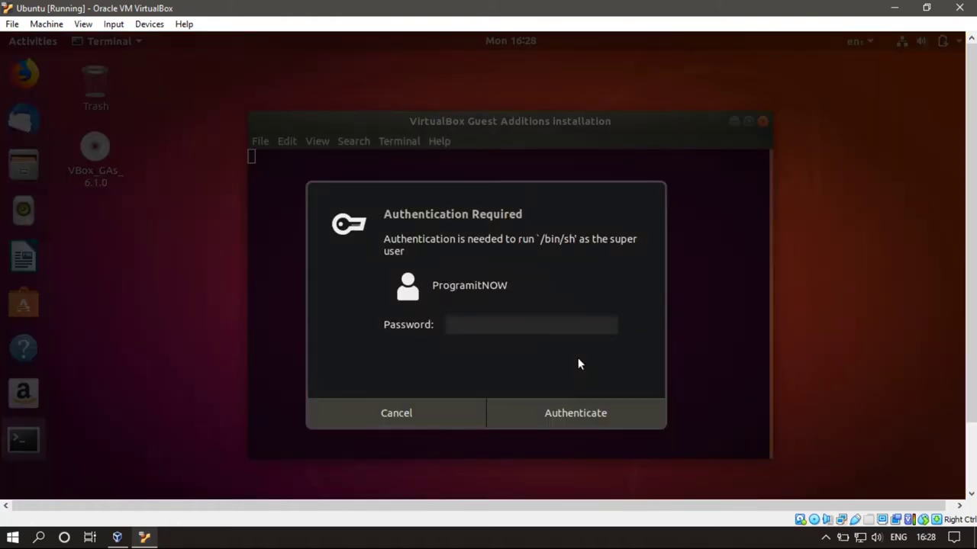
text(**************)
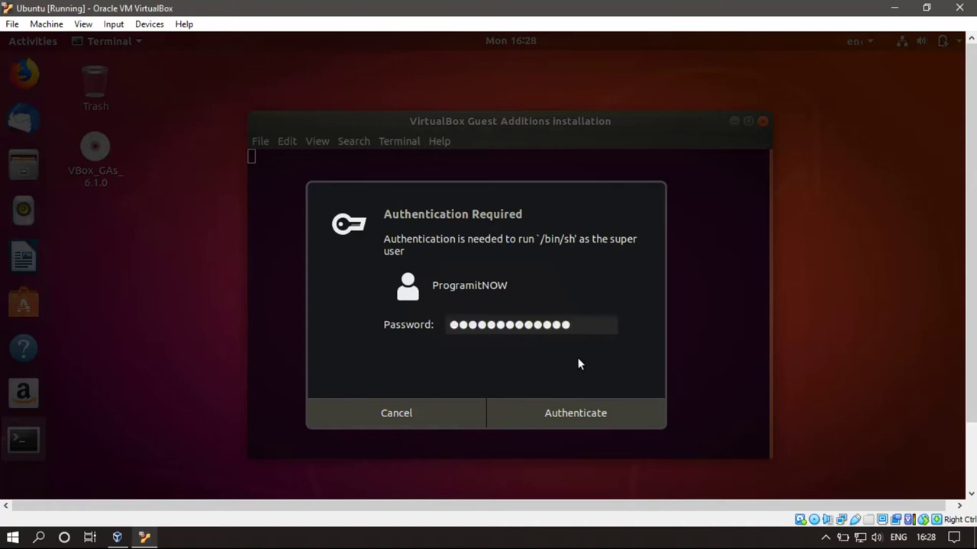
key(Return)
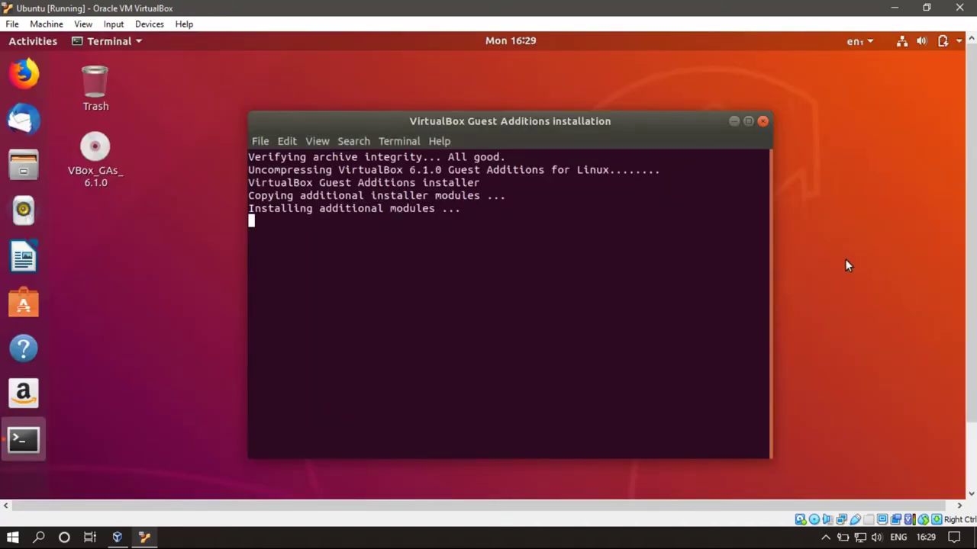
- Close the finished Guest Additions installation window and power off the Ubuntu guest
drag(496, 120, 506, 93)
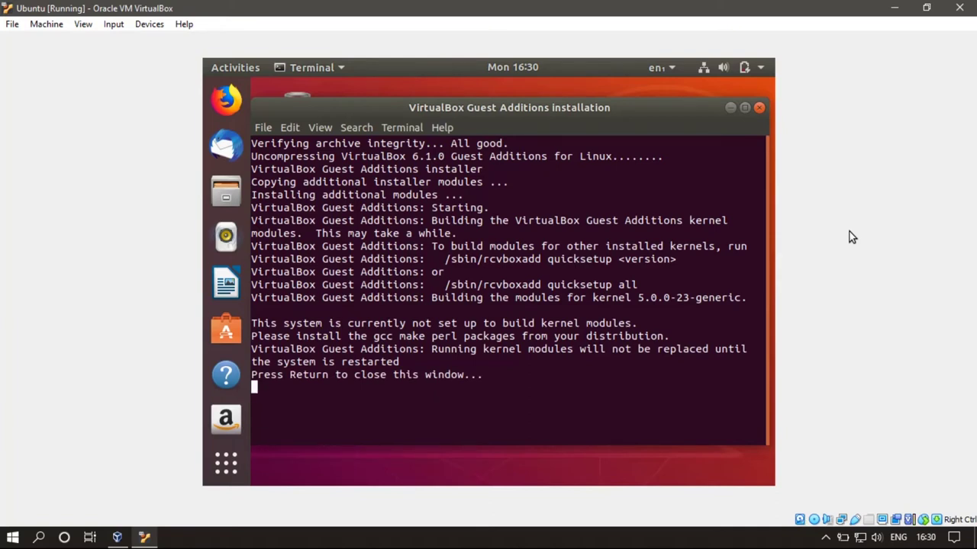
key(Return)
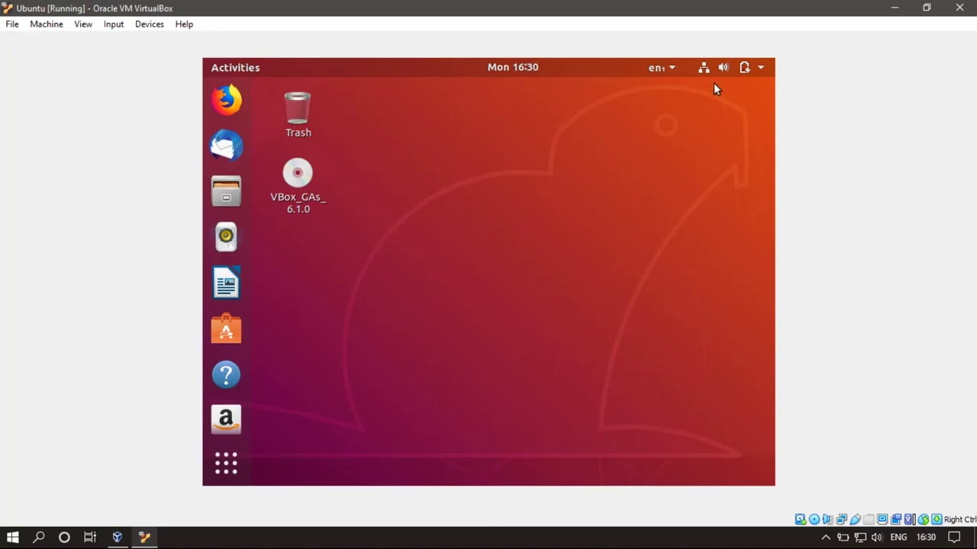
click(763, 68)
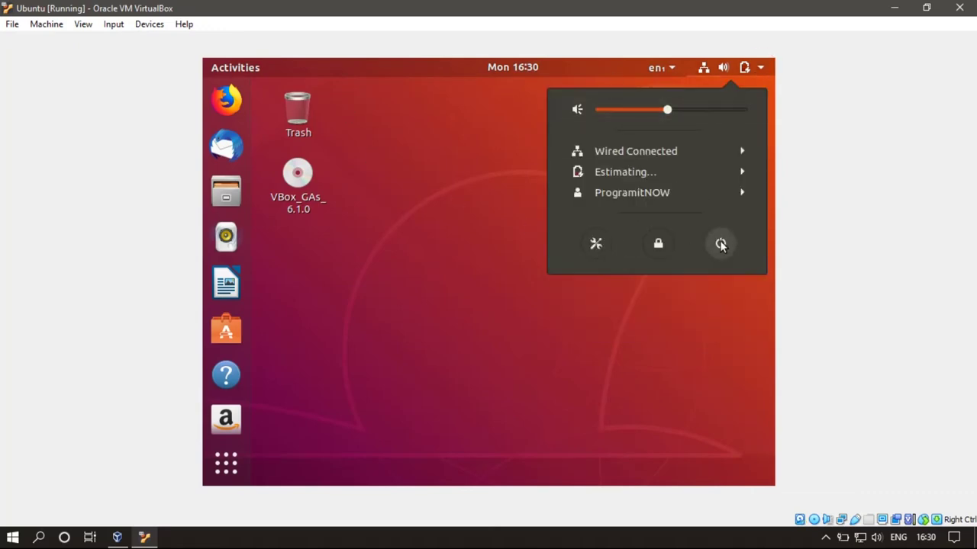
click(721, 245)
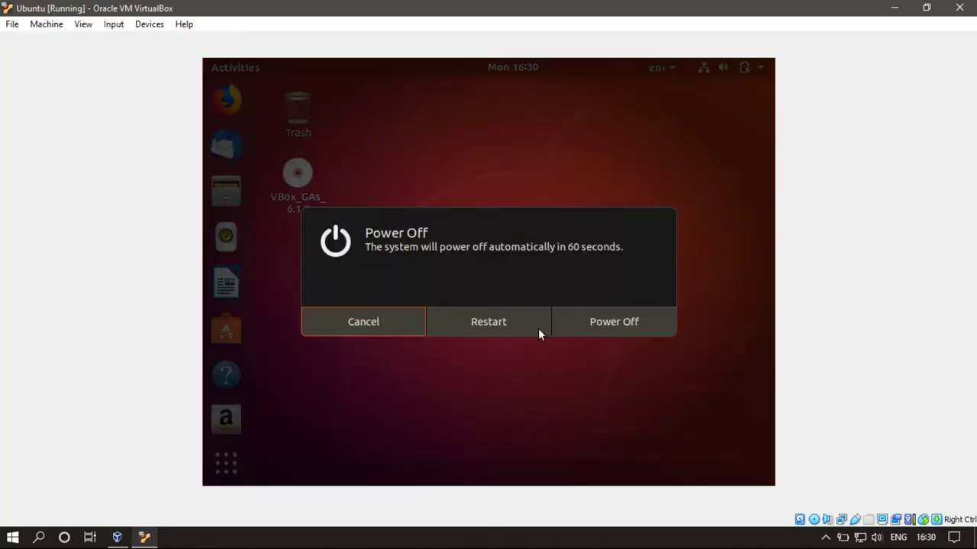
click(600, 323)
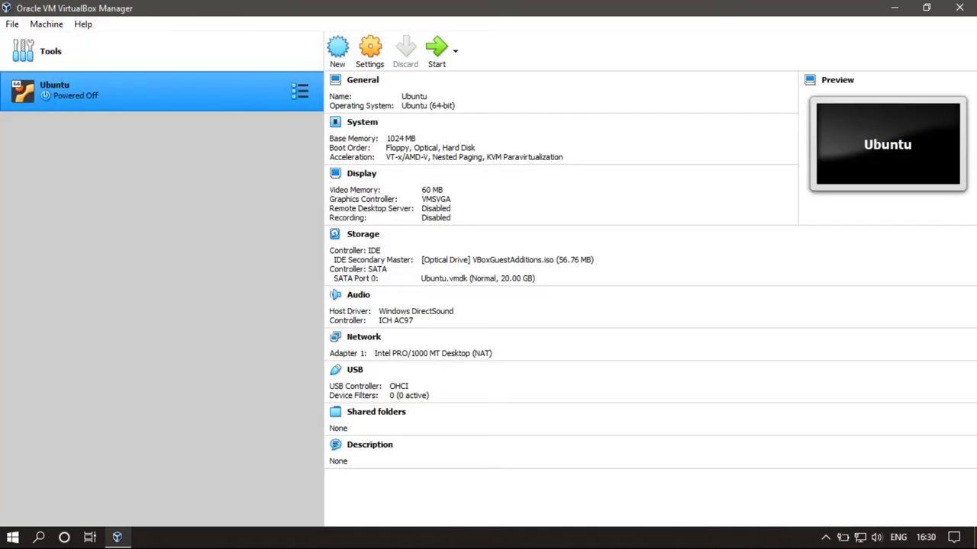
- Open the System settings of the powered-off Ubuntu virtual machine
right_click(161, 99)
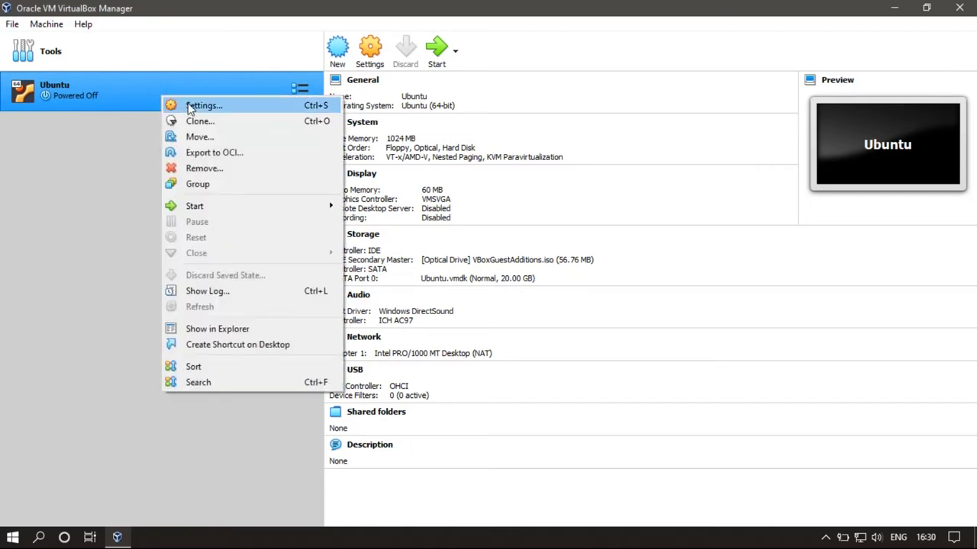
click(239, 105)
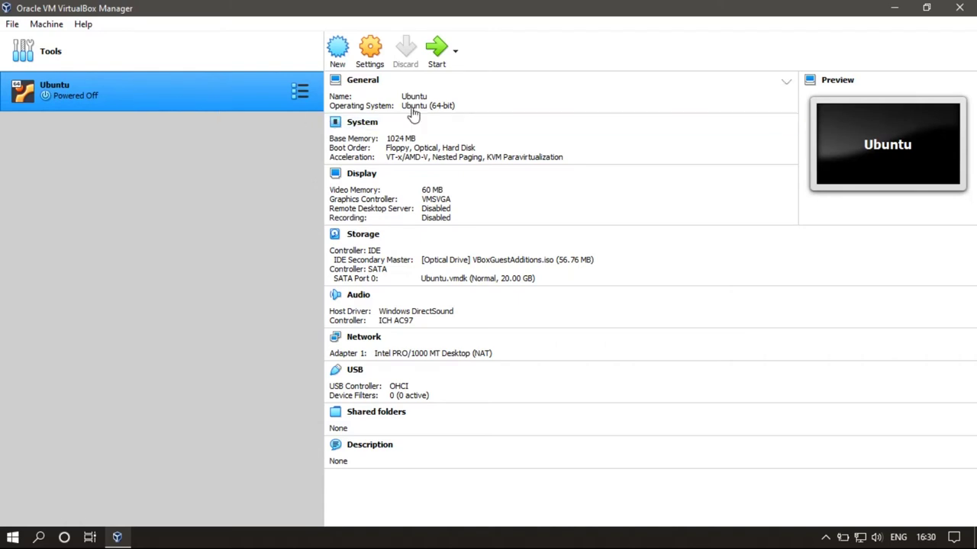
click(371, 58)
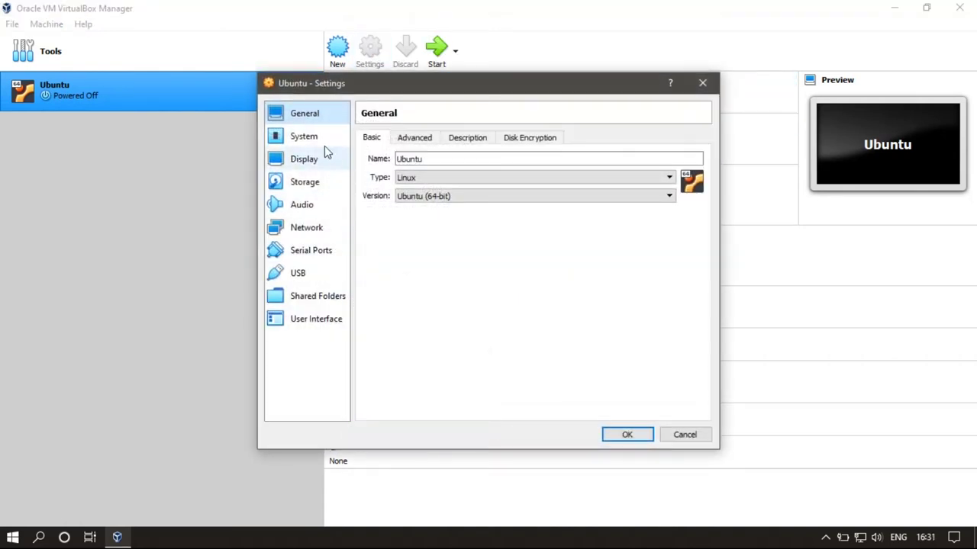
click(306, 136)
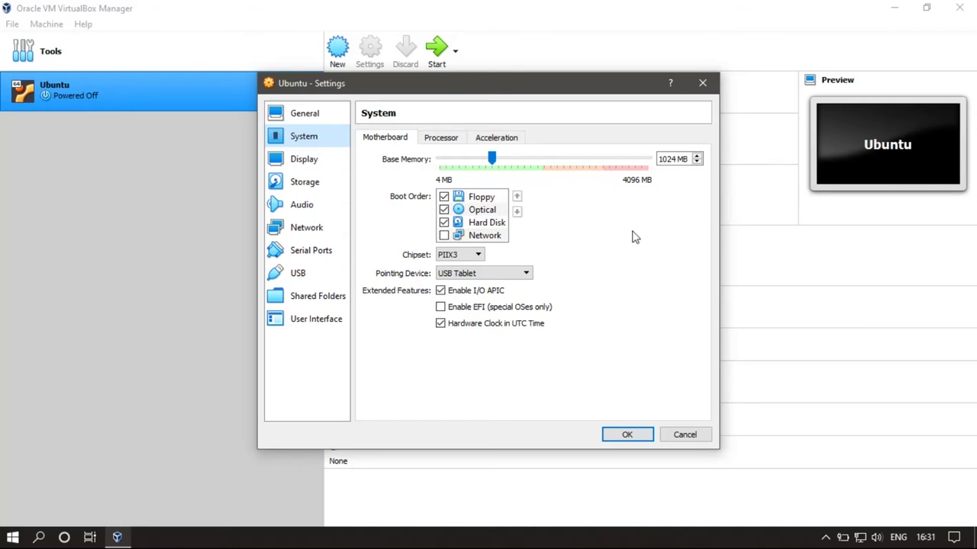
- Set the Ubuntu machine's base memory to 3072 MB
click(676, 159)
key(BackSpace)
key(BackSpace)
key(BackSpace)
key(BackSpace)
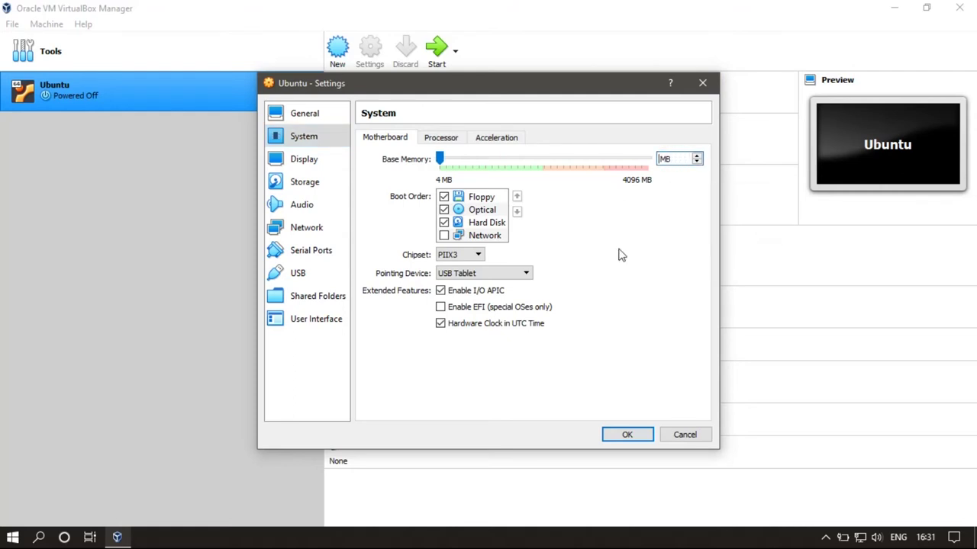
text(3072)
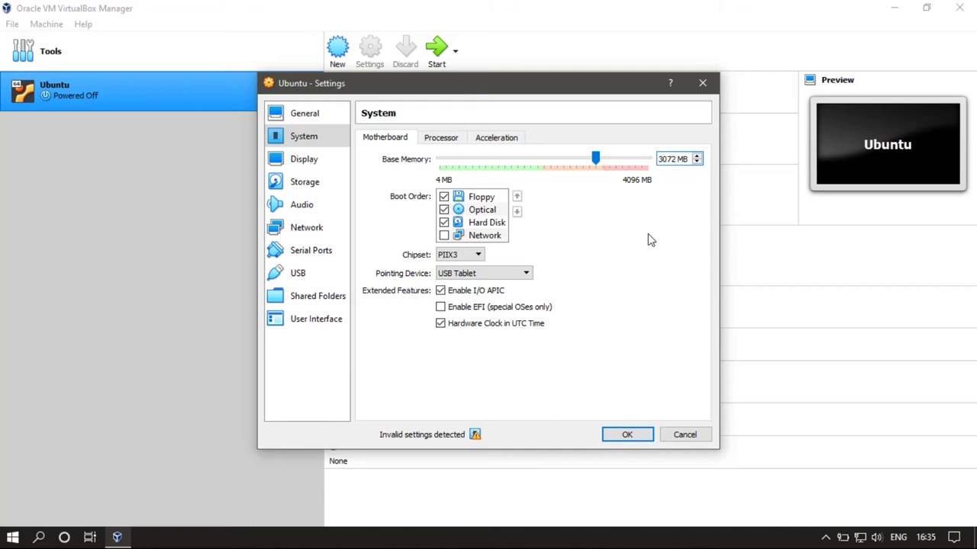
- Set the Ubuntu machine's base memory to 2048 MB and its processor count to 2
key(BackSpace)
key(BackSpace)
key(BackSpace)
key(BackSpace)
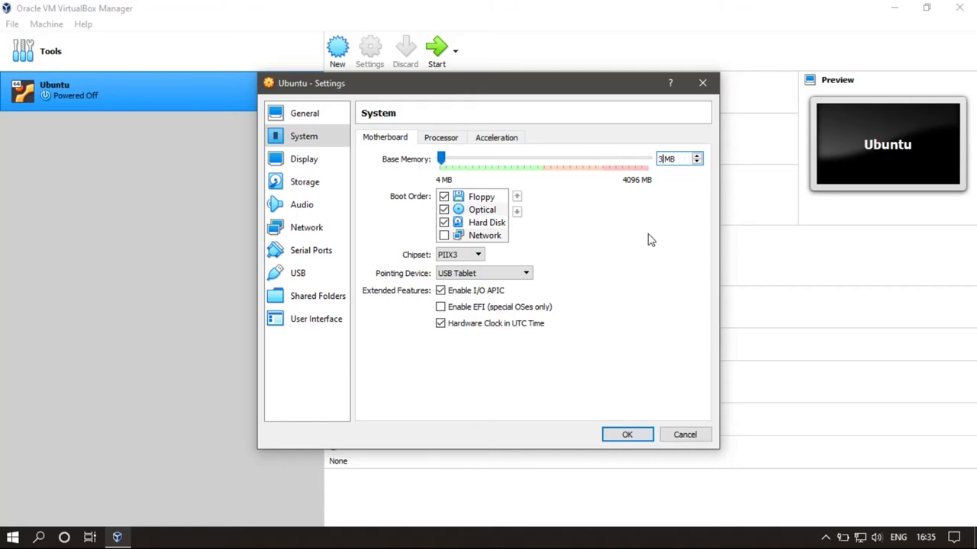
text(2048)
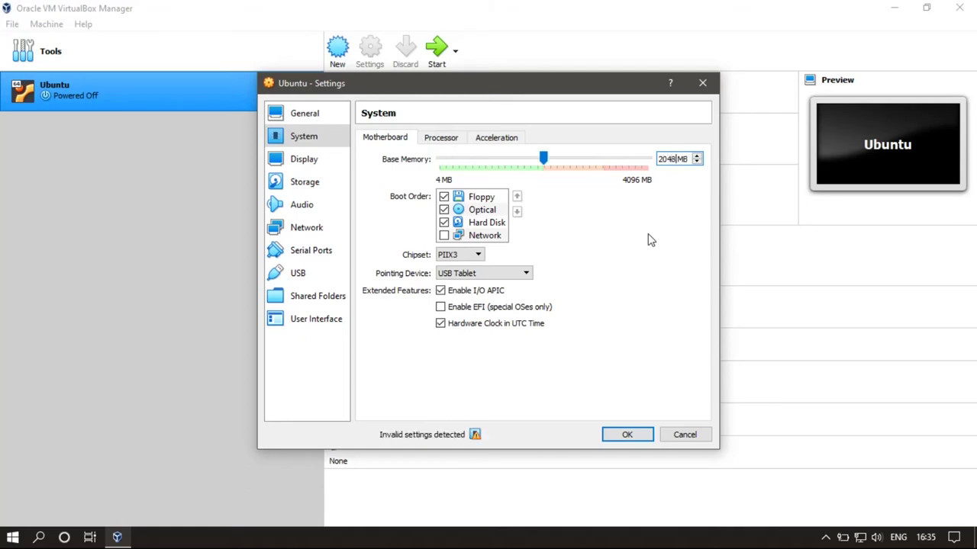
click(432, 139)
click(477, 169)
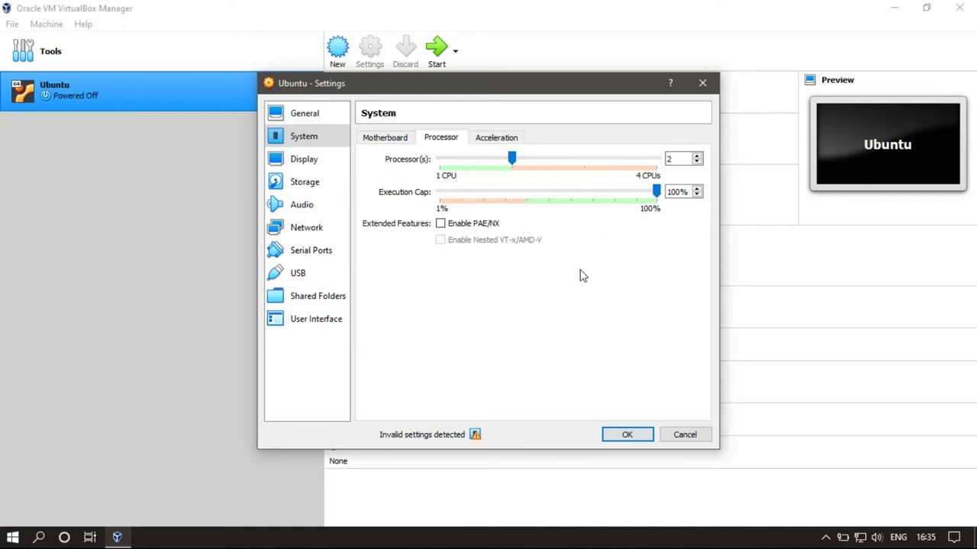
- Set the display's video memory to 100 MB, enable 3D acceleration, and save the machine settings
click(299, 160)
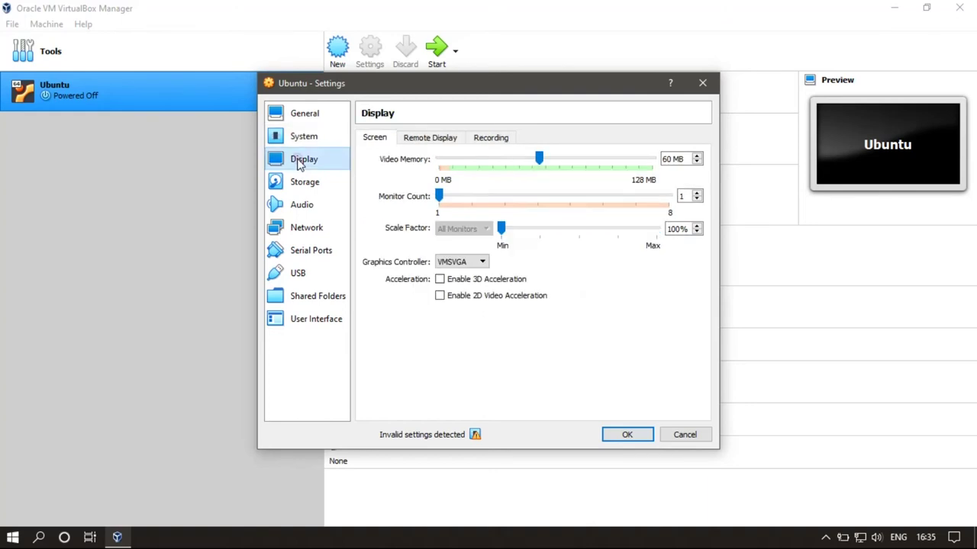
click(665, 159)
drag(665, 159, 660, 158)
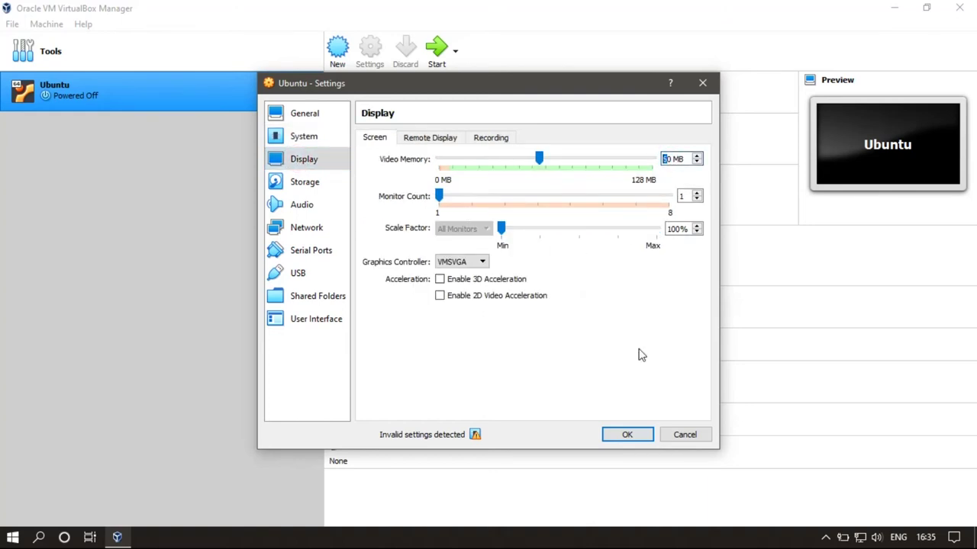
key(Delete)
key(Delete)
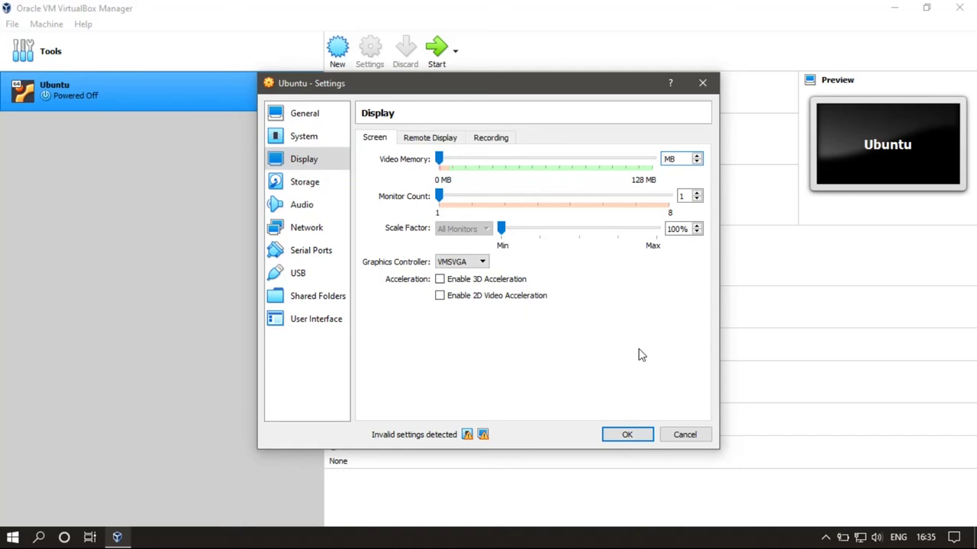
text(100)
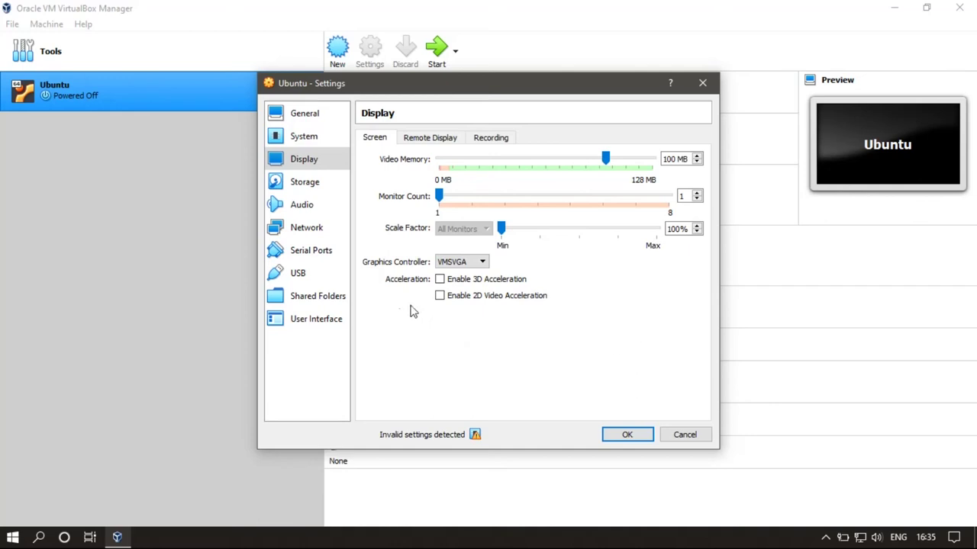
click(440, 280)
click(640, 434)
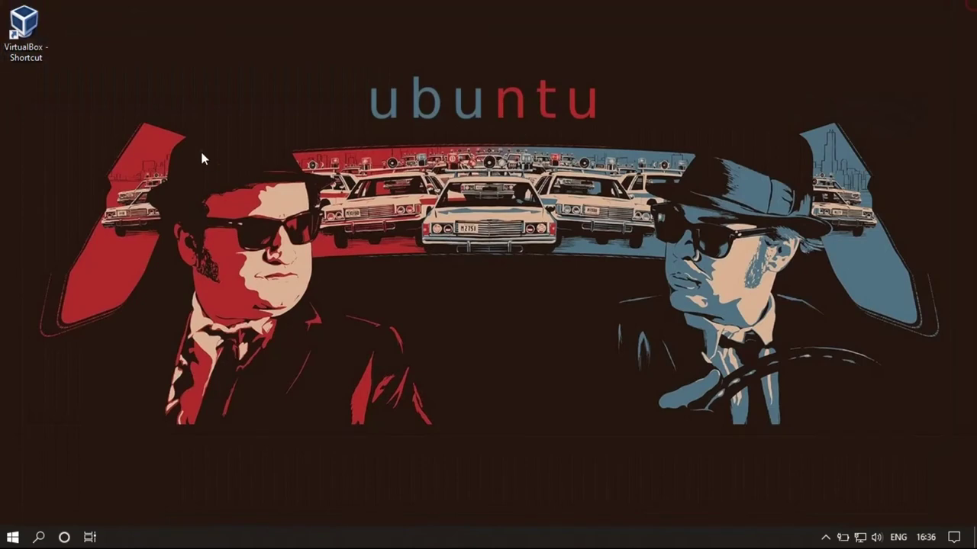
right_click(201, 153)
click(240, 214)
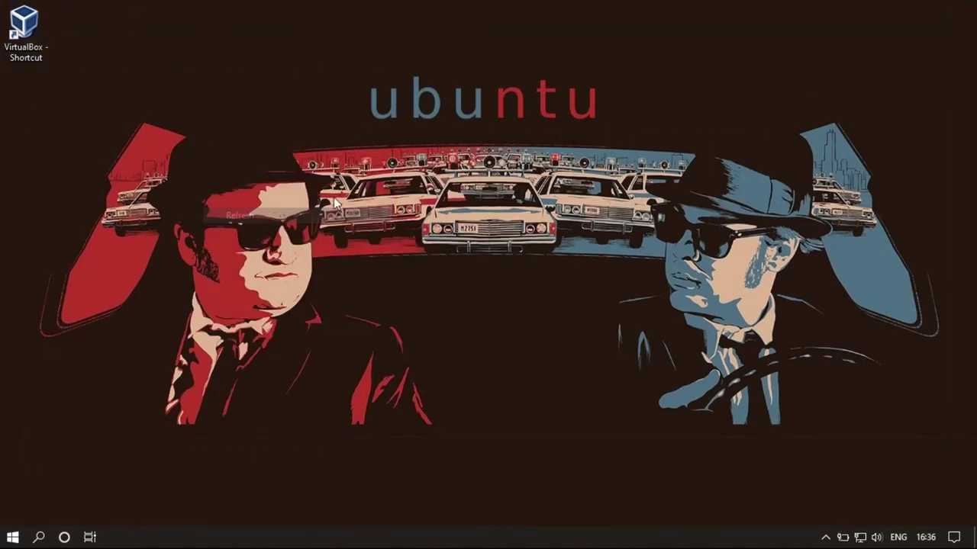
right_click(358, 167)
click(379, 228)
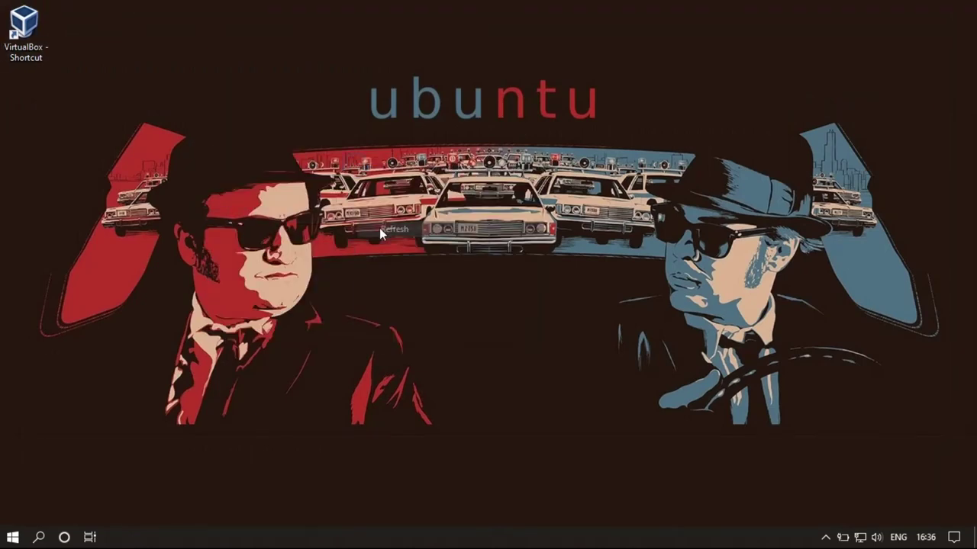
- Open VirtualBox, start the Ubuntu virtual machine, and dismiss the auto capture keyboard notice
double_click(20, 38)
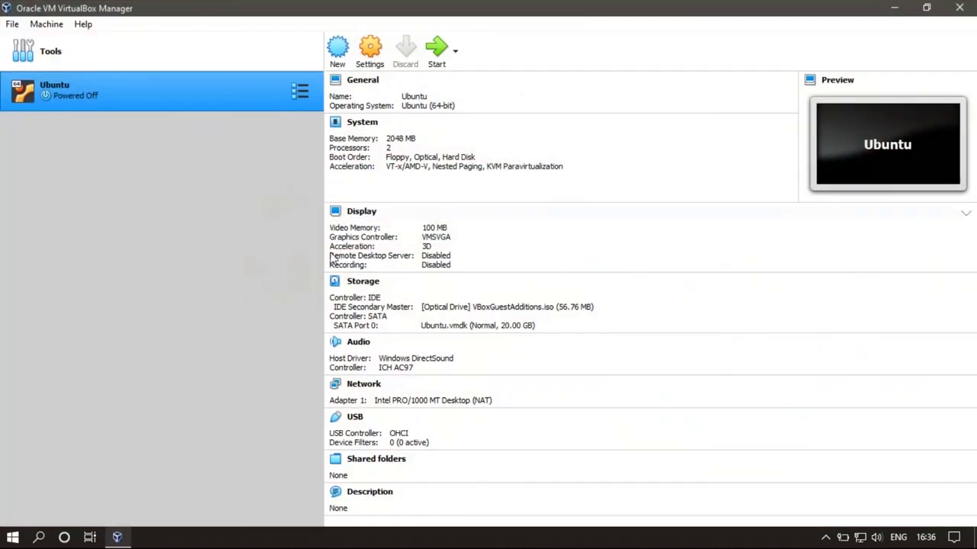
click(118, 94)
click(432, 64)
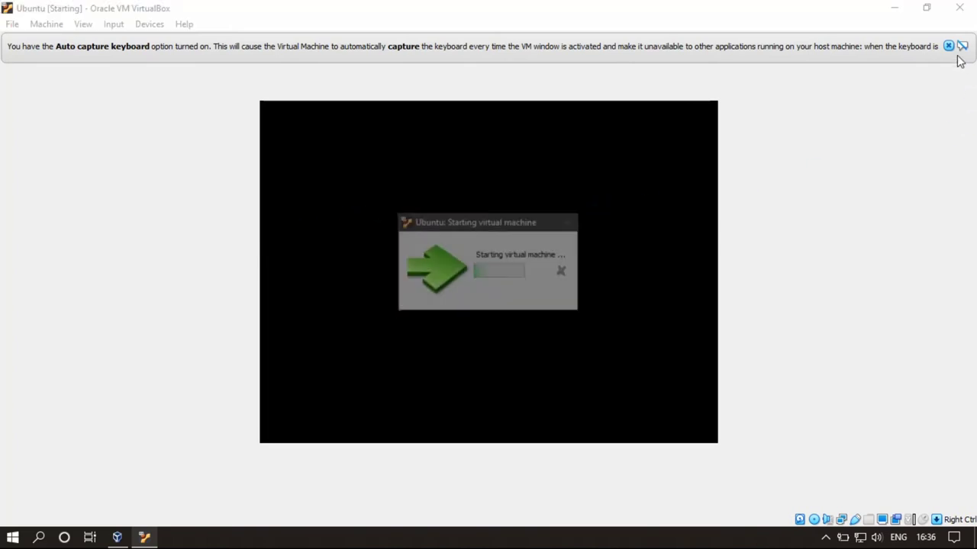
click(949, 47)
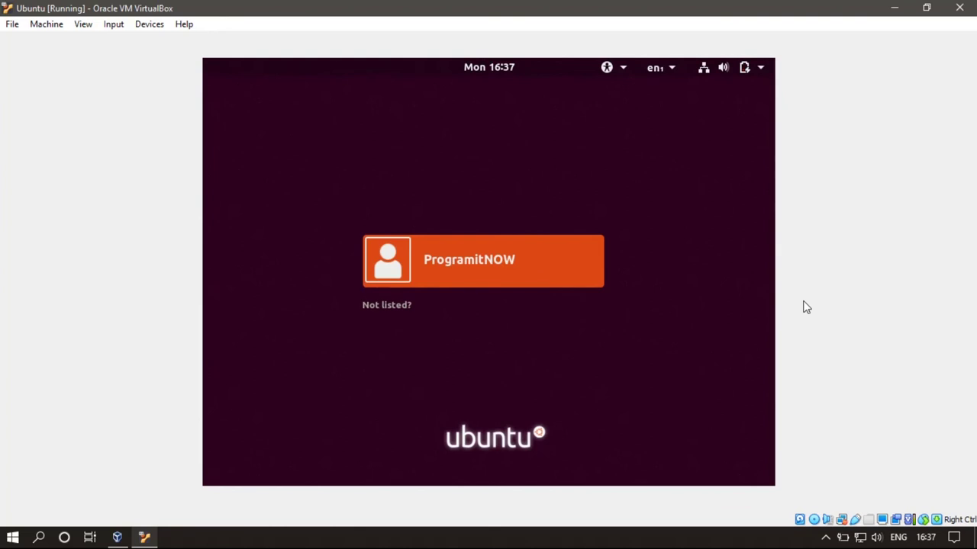
- Sign in to Ubuntu by choosing the listed user and entering the account password
click(433, 259)
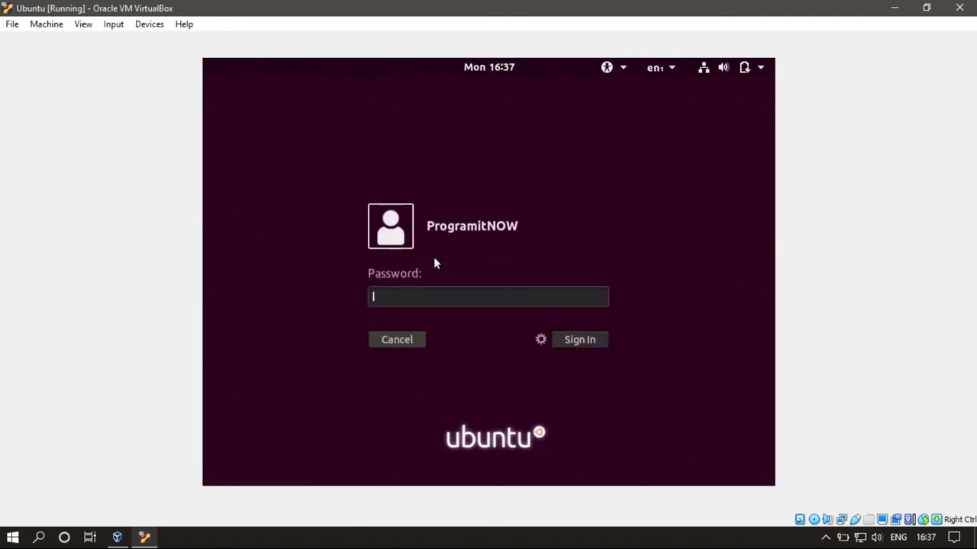
text(•••••••••••••)
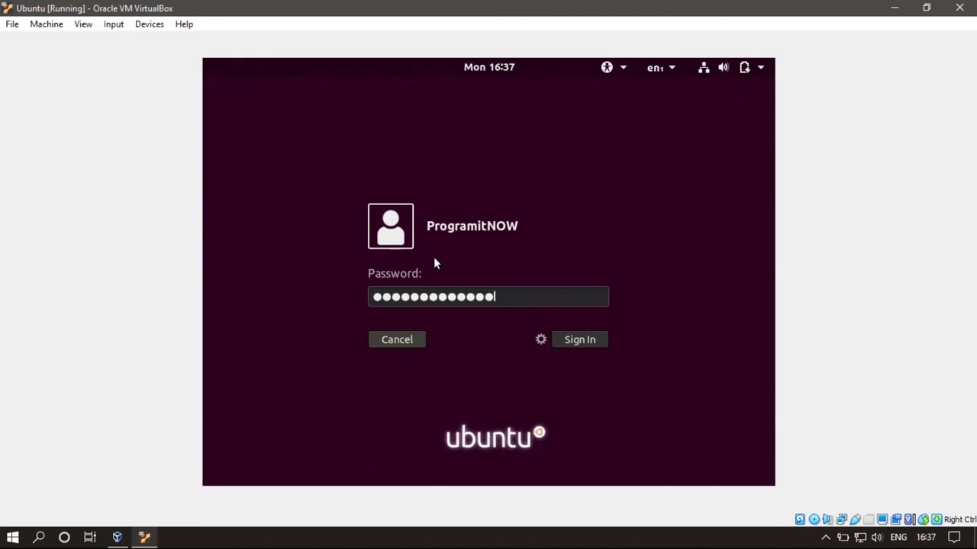
key(Return)
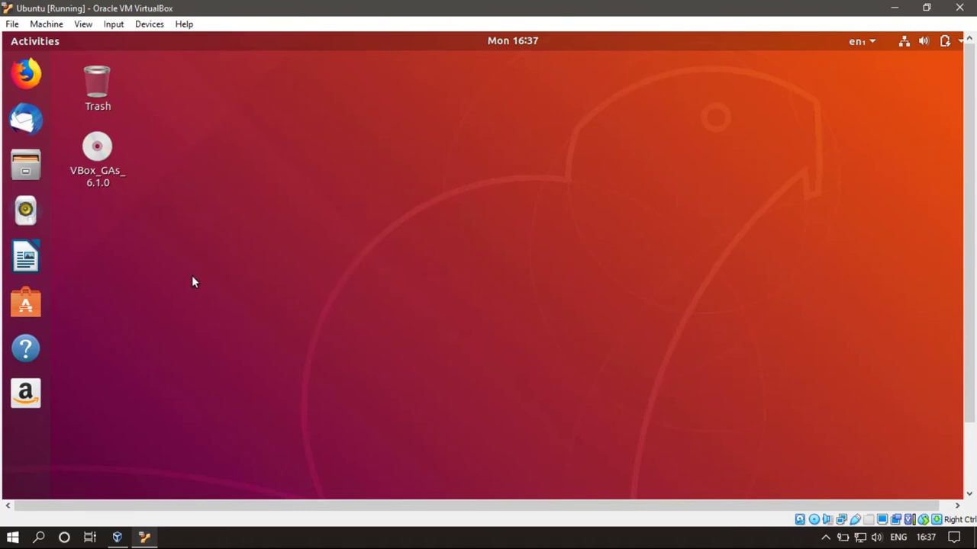
- Switch the running Ubuntu machine's window to full-screen mode and accept the switch
click(84, 24)
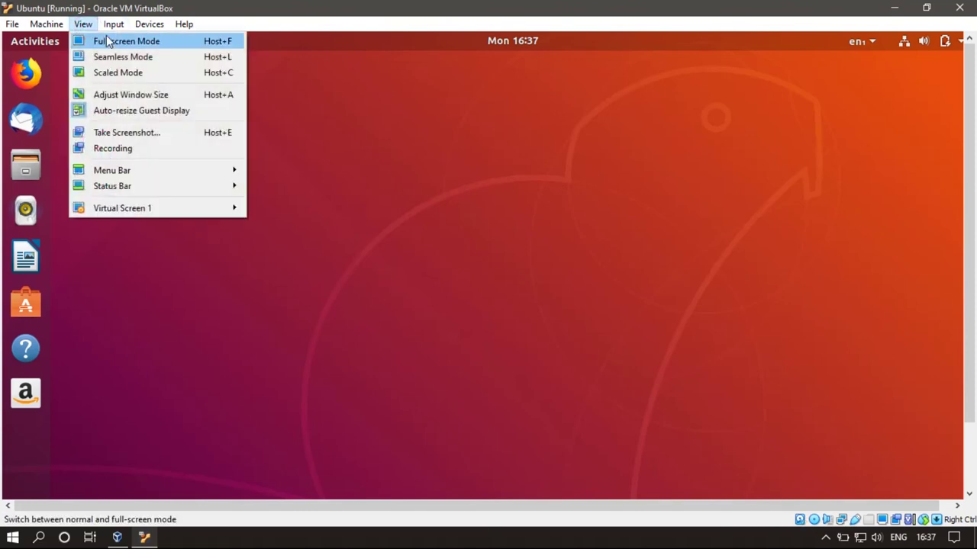
click(114, 43)
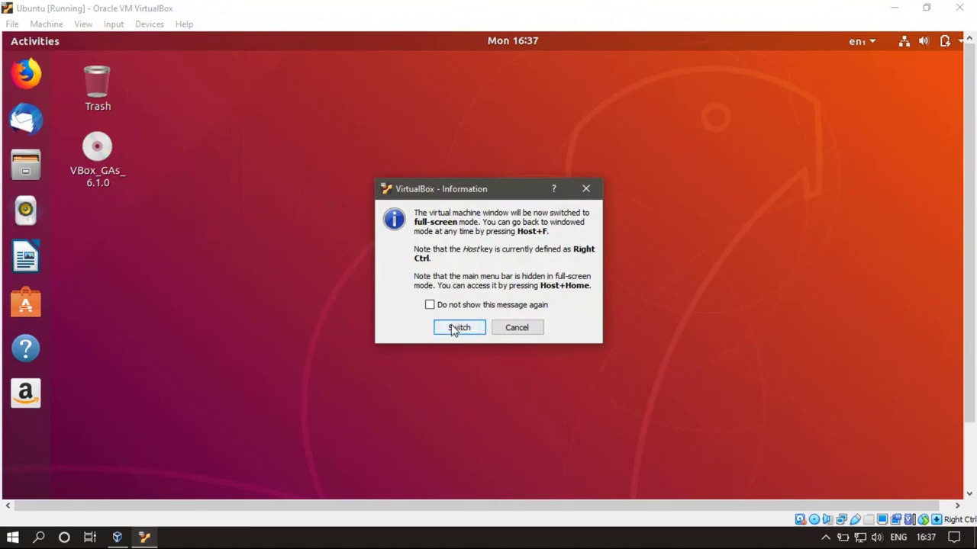
click(453, 327)
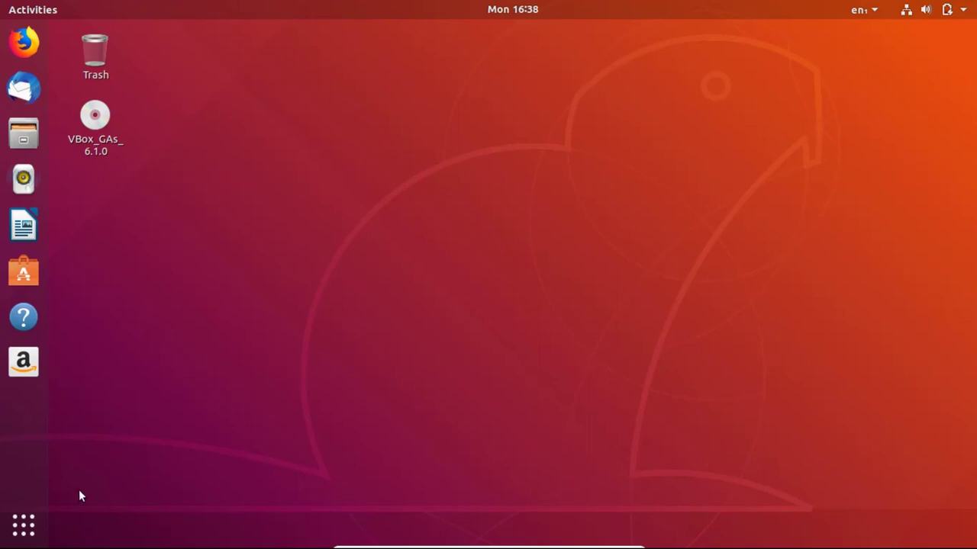
- Browse the overview of all installed Ubuntu applications, and return to the empty desktop
click(23, 524)
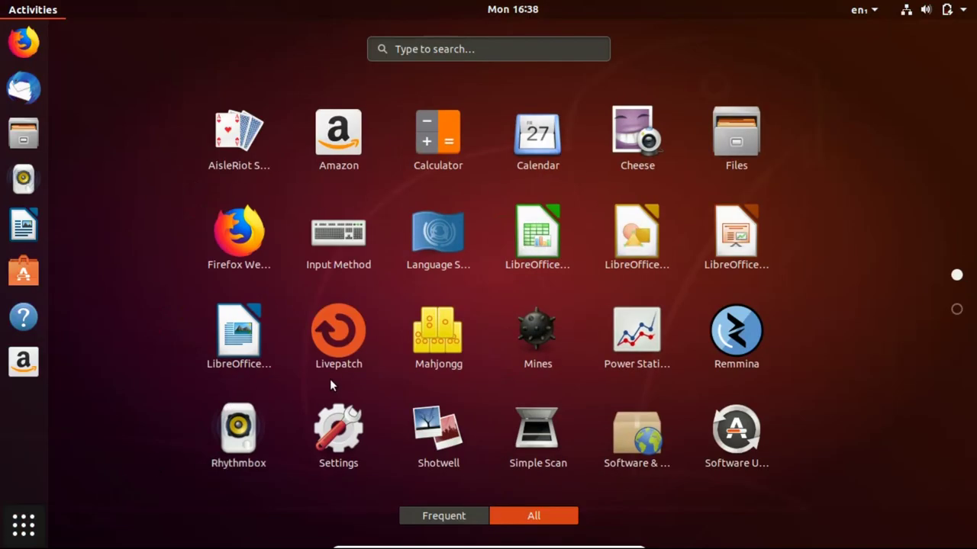
scroll(586, 376, down, 1)
scroll(585, 376, up, 1)
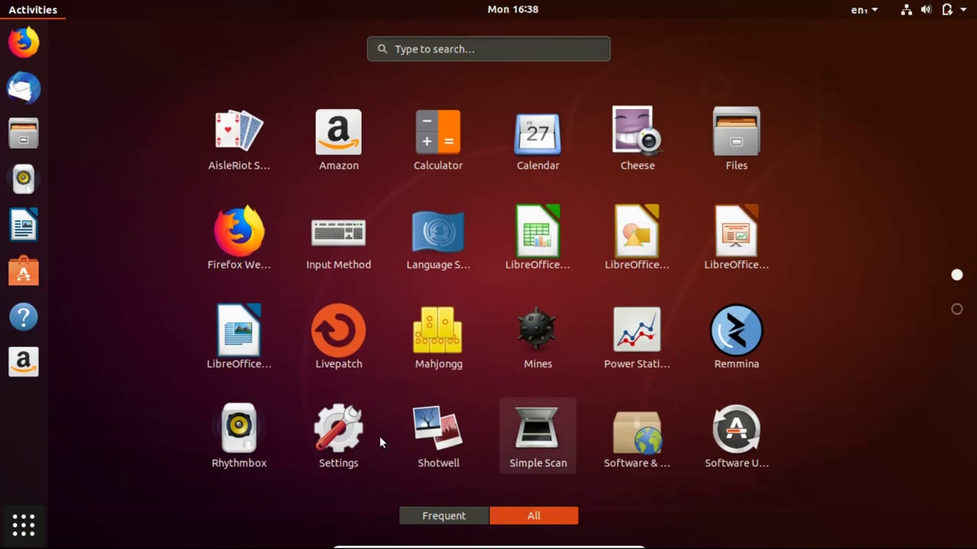
click(23, 524)
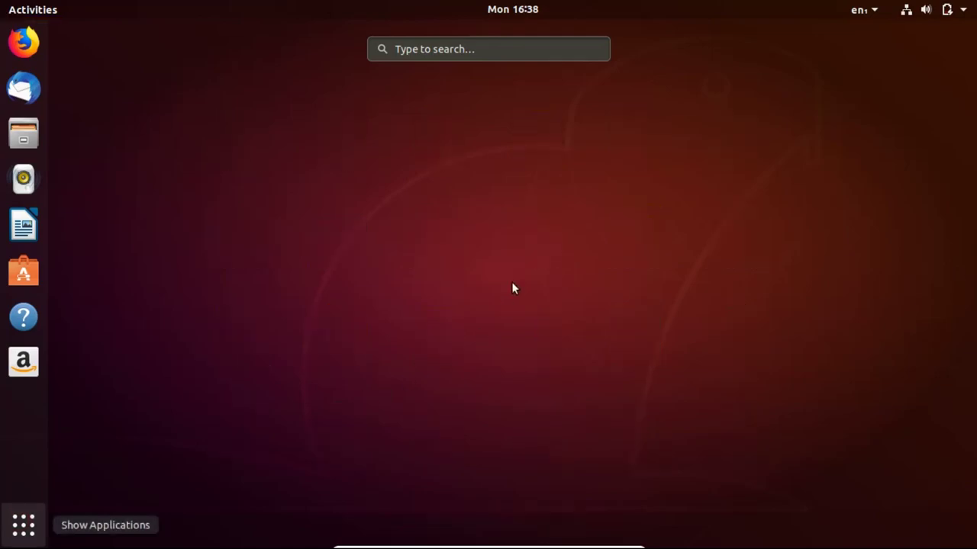
click(513, 287)
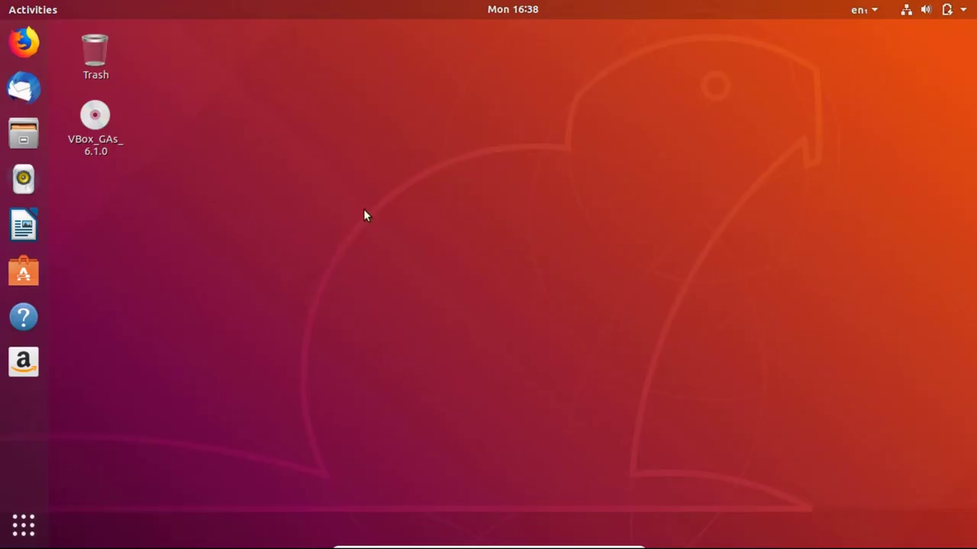